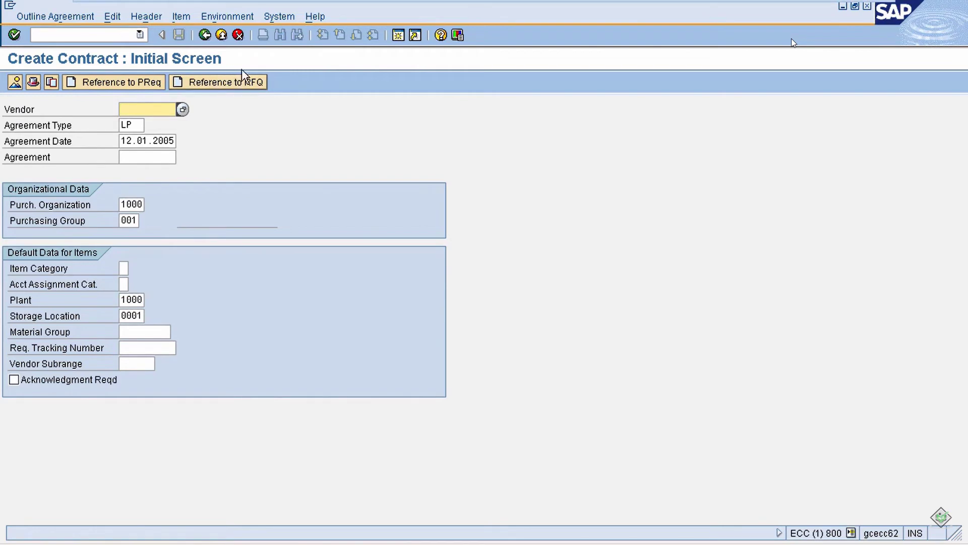
- Return to the SAP Easy Access menu and open transaction ME31K for creating a contract under Purchasing, Outline Agreement
click(222, 38)
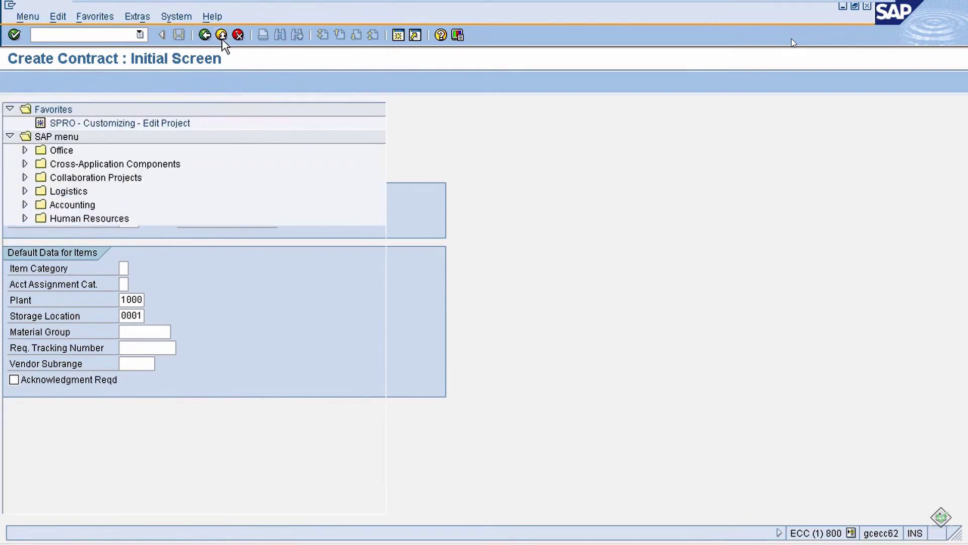
click(24, 191)
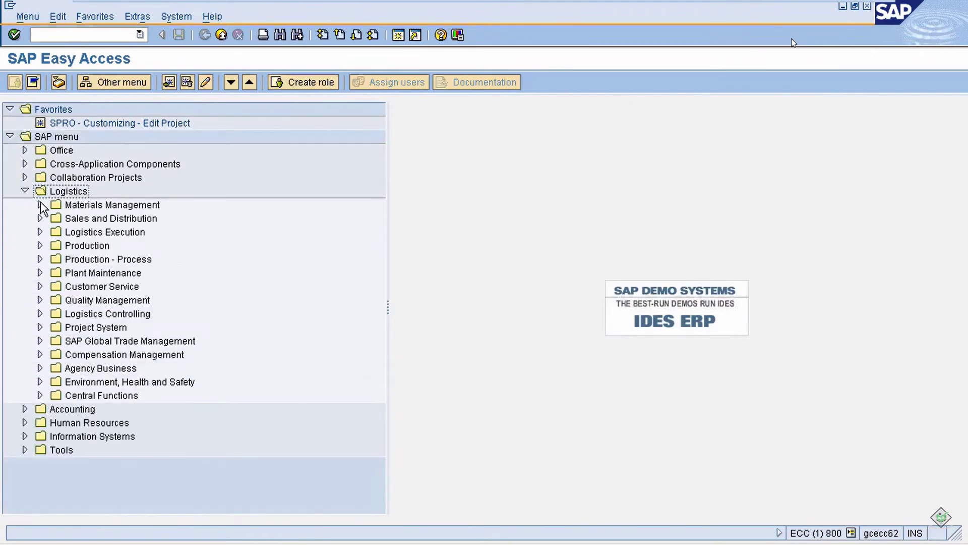
click(40, 205)
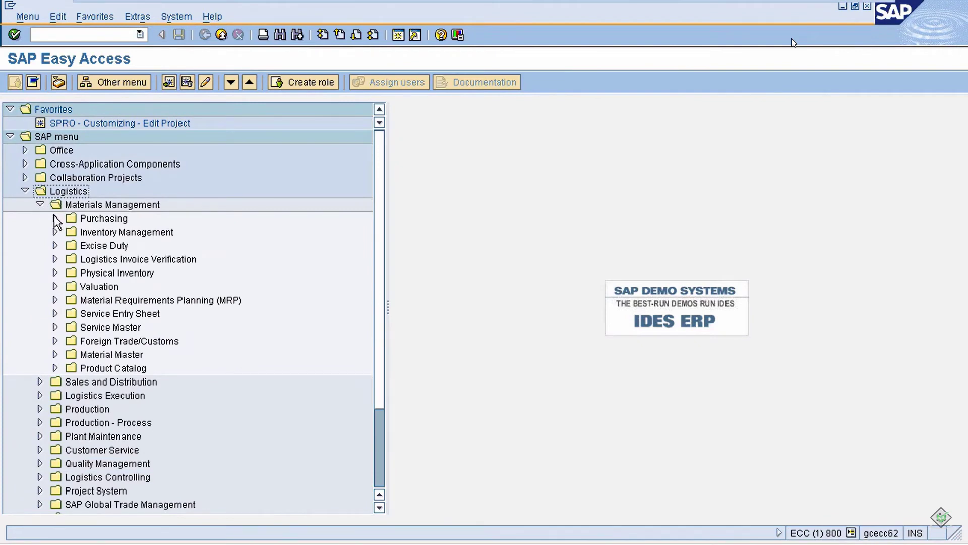
click(55, 218)
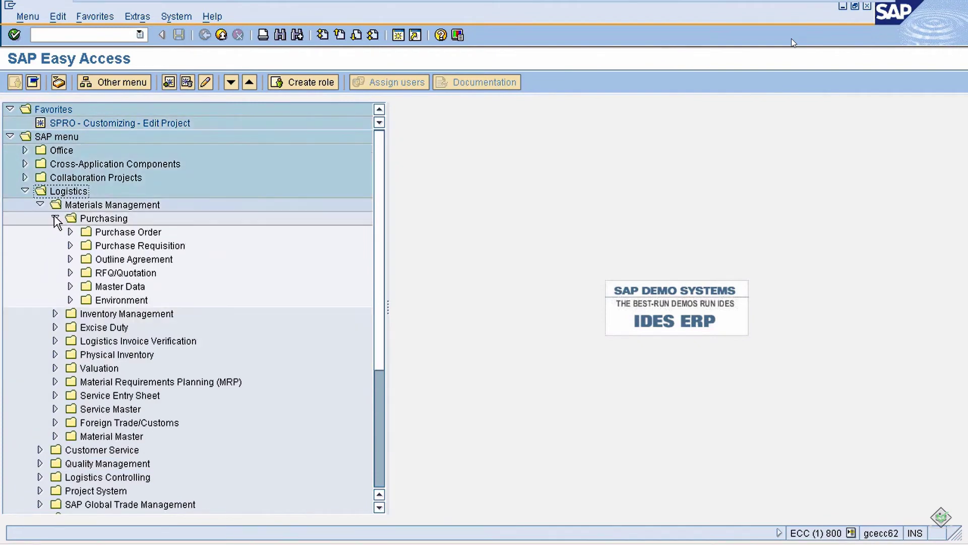
click(70, 259)
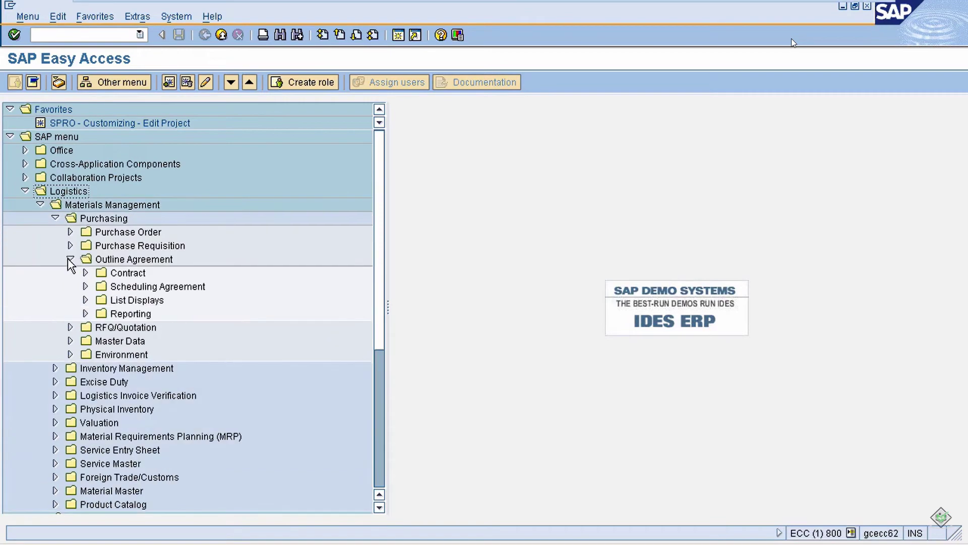
click(85, 273)
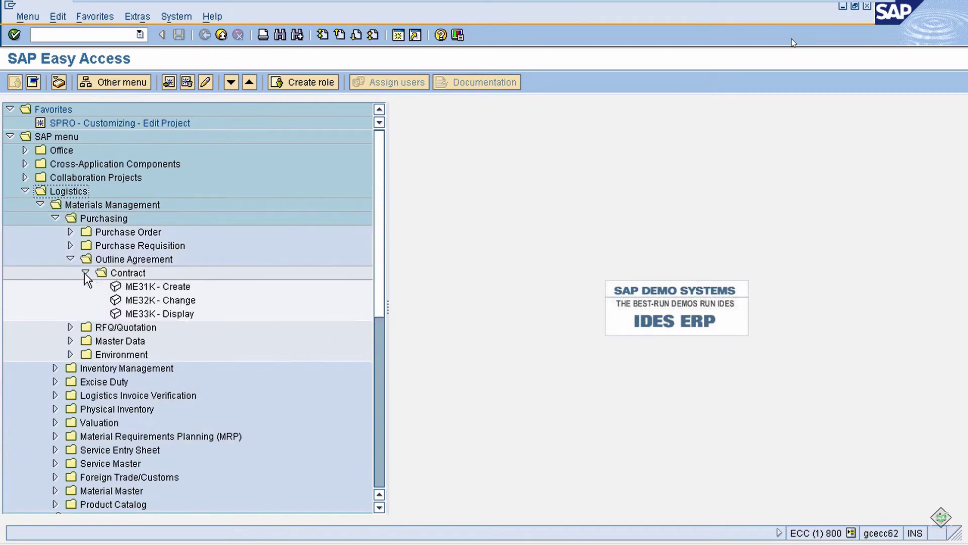
double_click(151, 288)
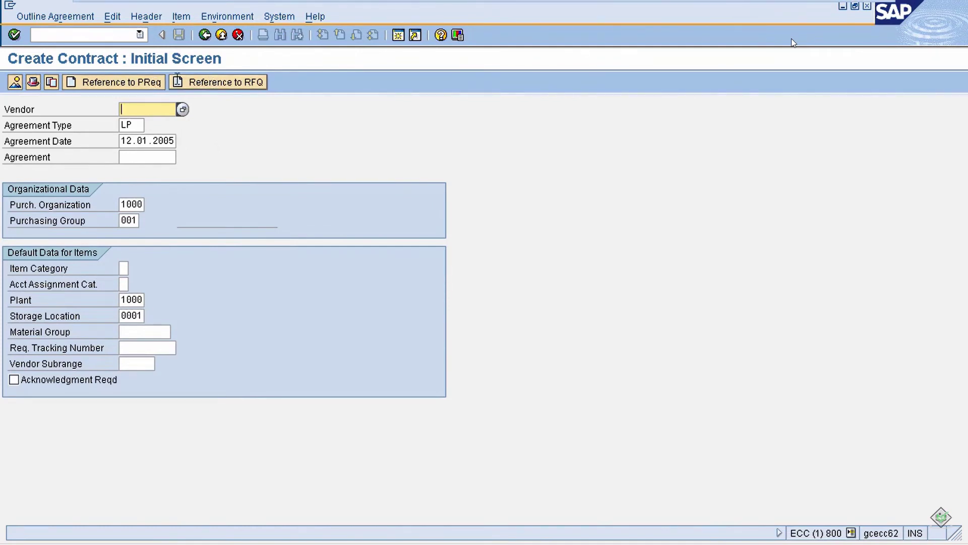
- Choose agreement type MK (Quantity contract) for the new contract without referencing a purchase requisition
click(142, 81)
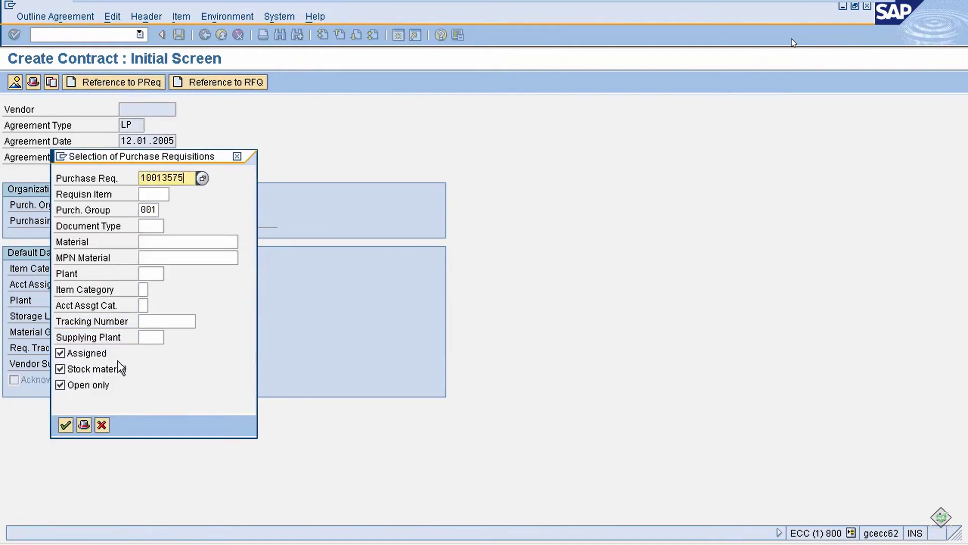
click(102, 425)
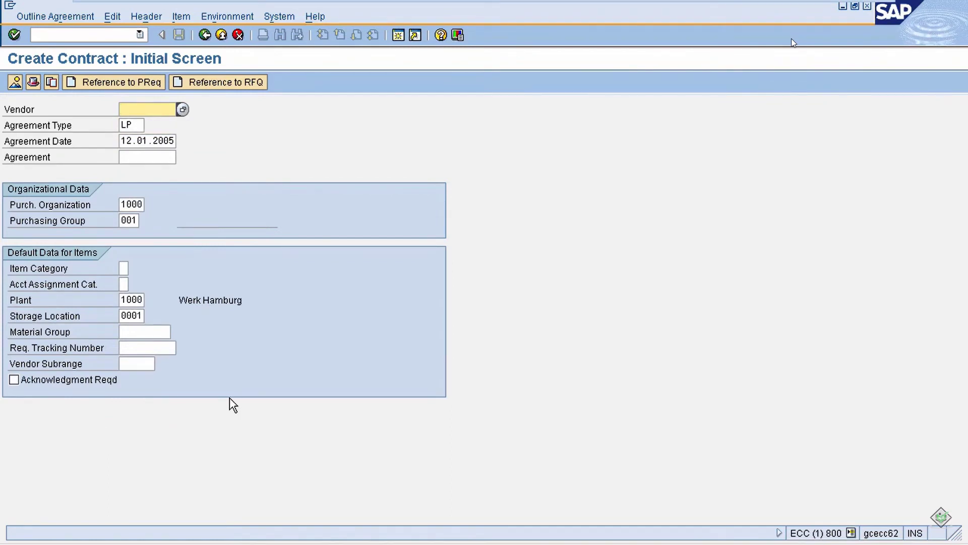
click(137, 124)
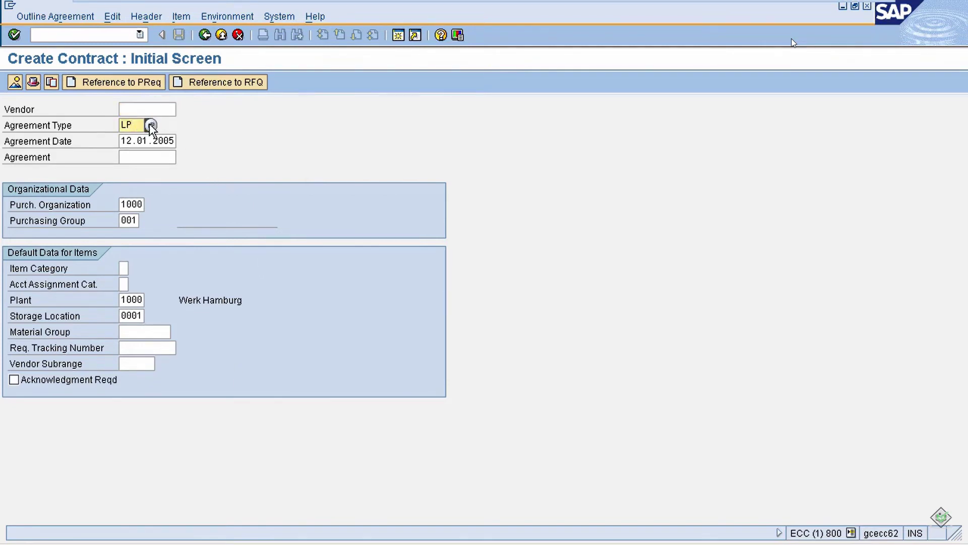
click(150, 125)
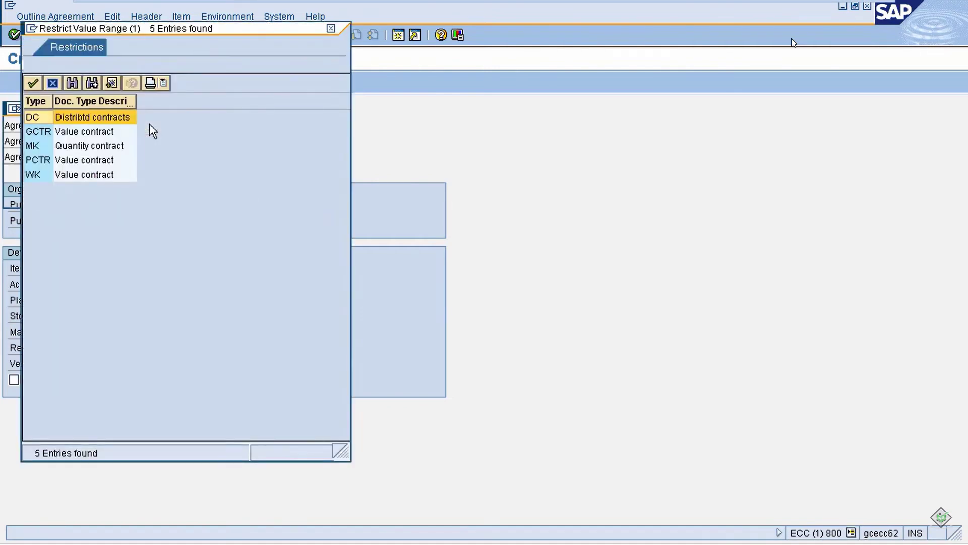
click(108, 132)
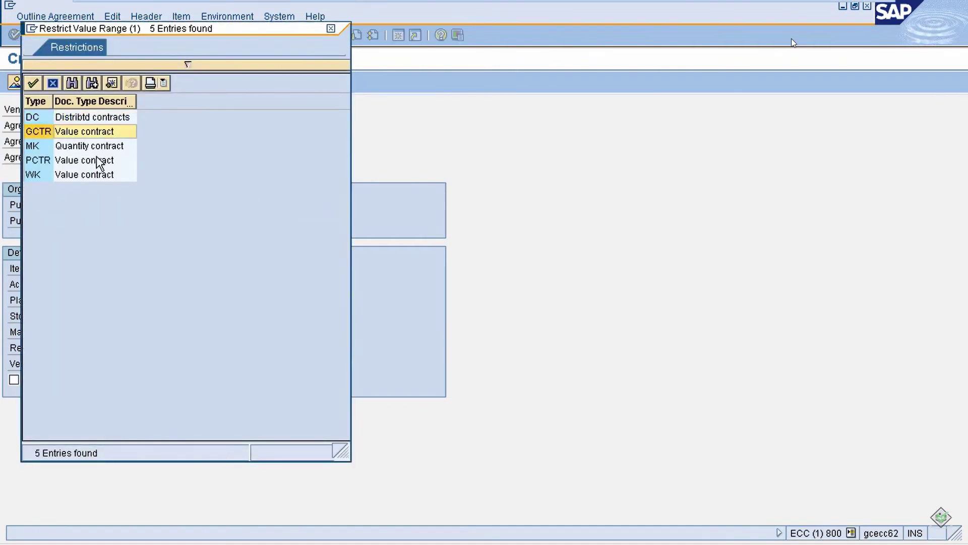
click(89, 147)
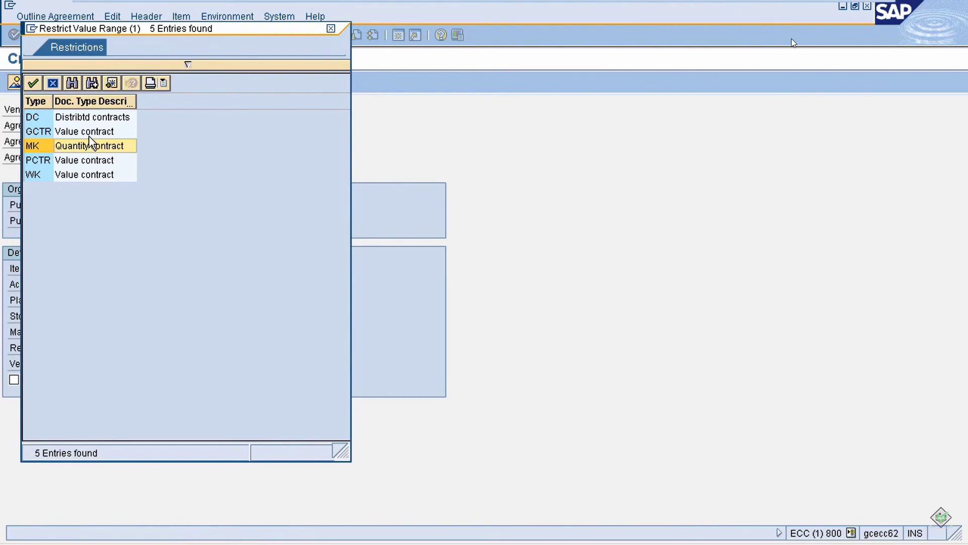
click(89, 134)
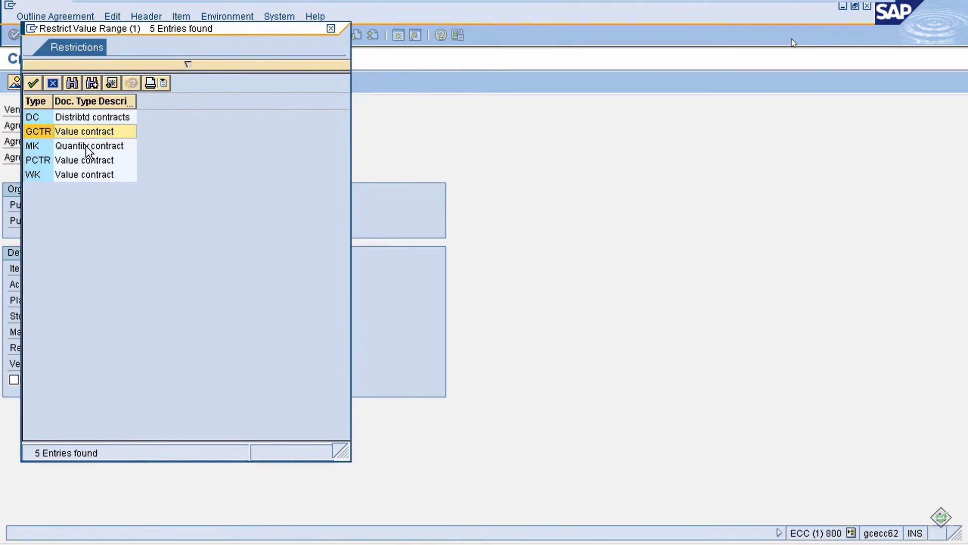
click(85, 146)
double_click(86, 145)
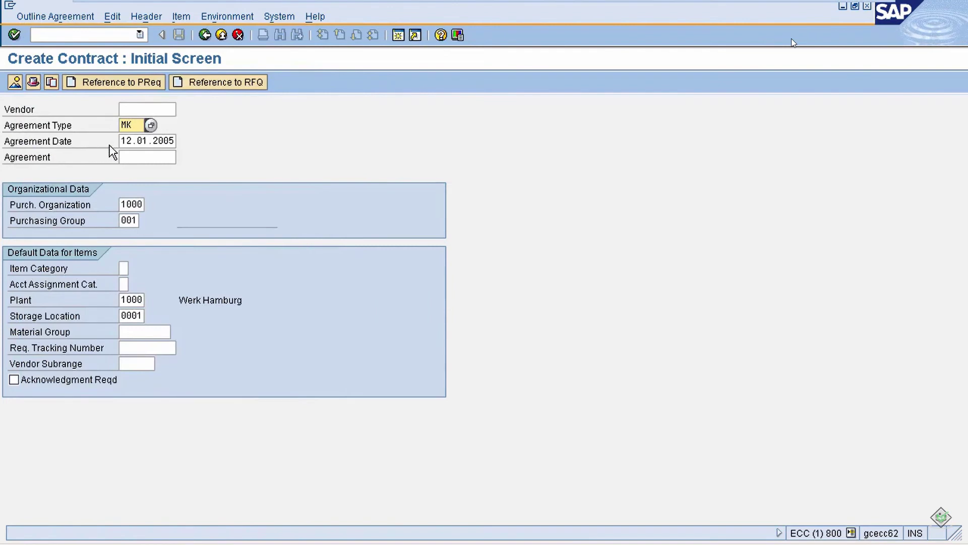
- Enter vendor T-K515A09, keep the preset agreement date and organizational data, and proceed to the contract's header data
click(148, 142)
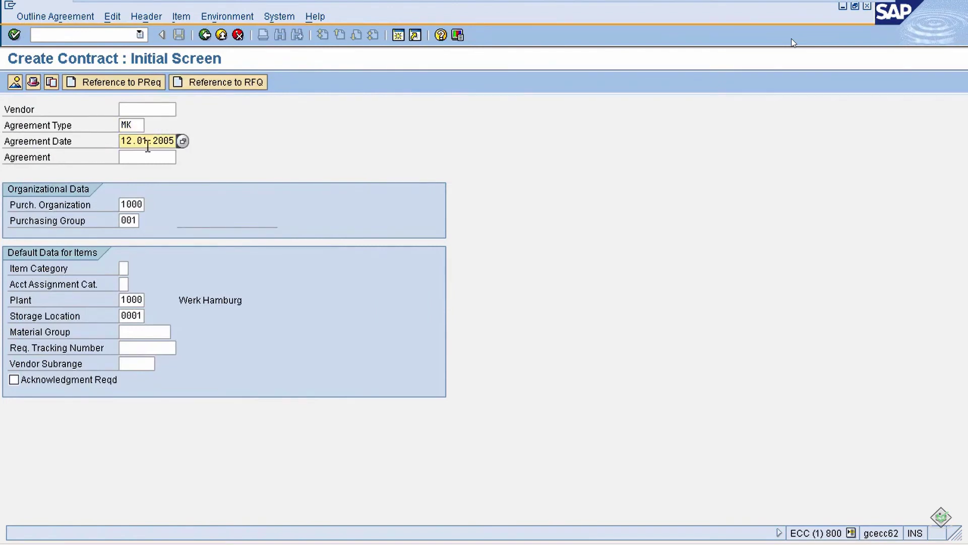
click(134, 204)
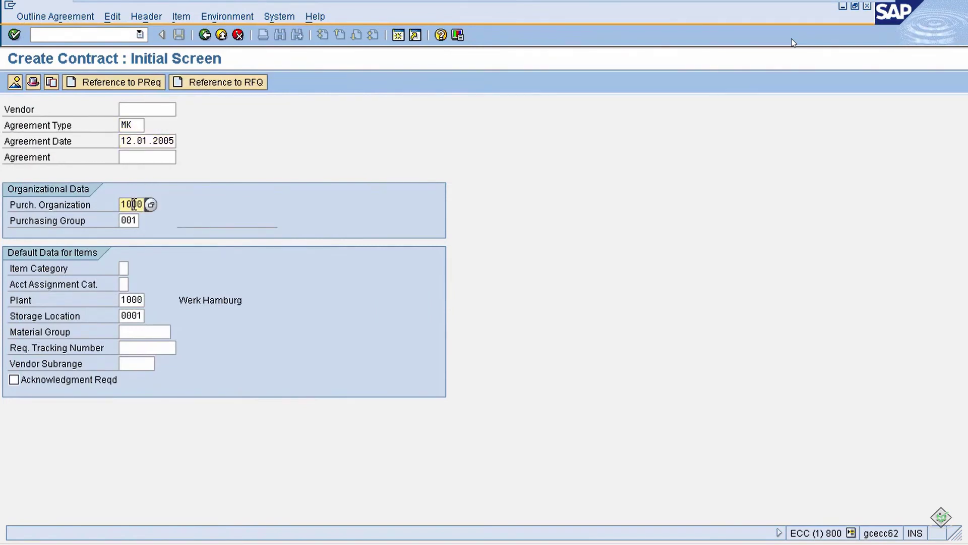
click(129, 221)
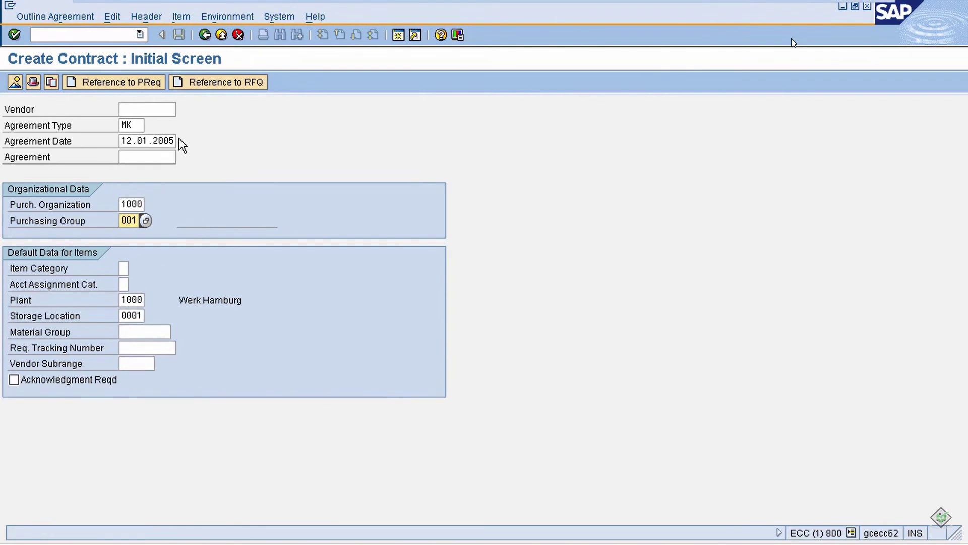
click(135, 108)
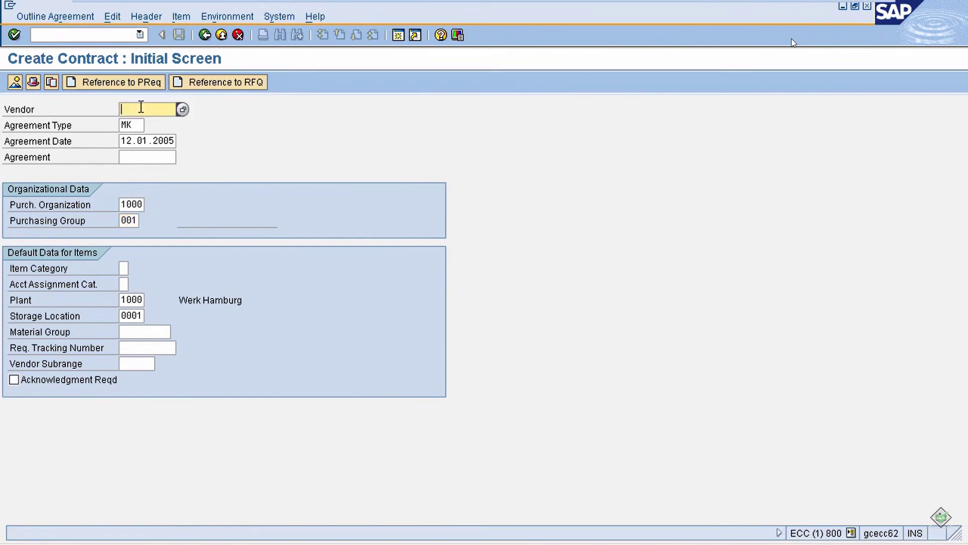
click(131, 170)
click(141, 142)
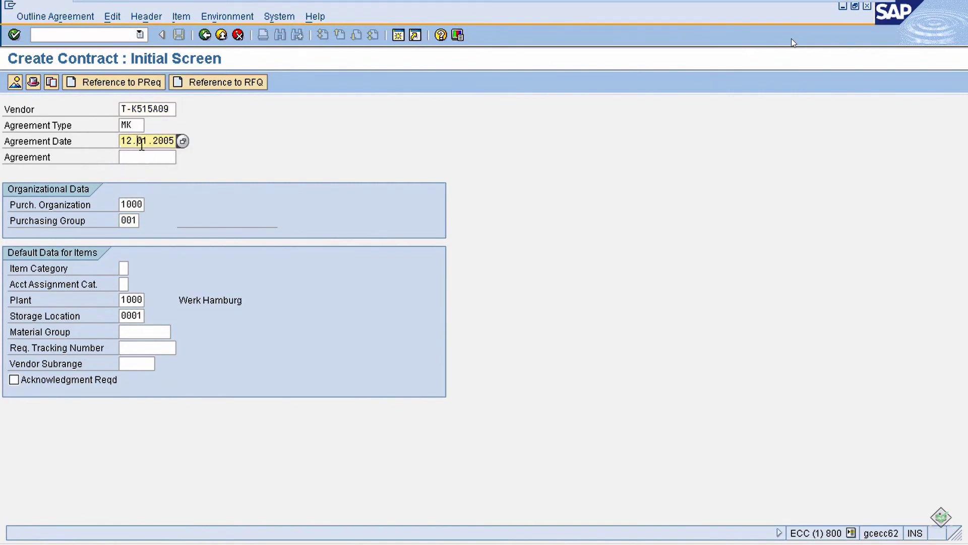
click(135, 222)
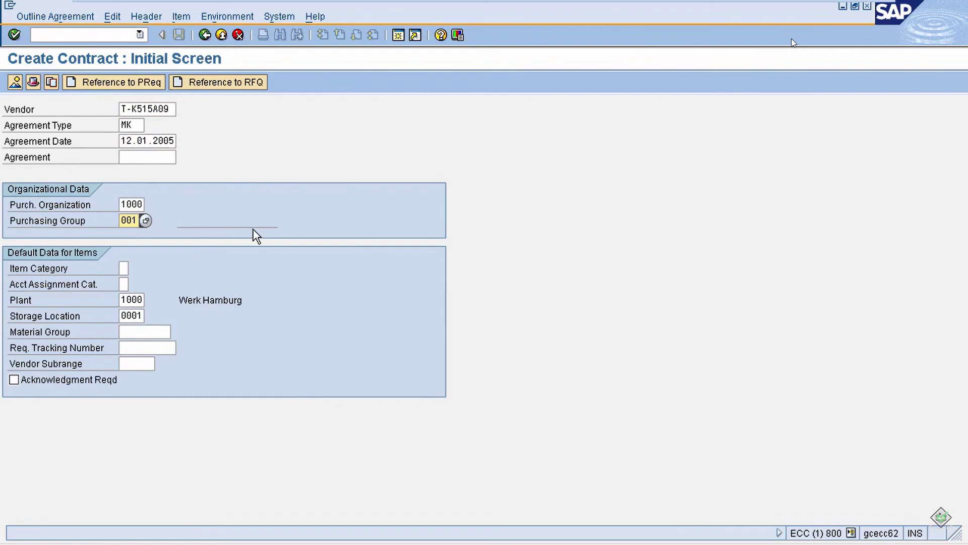
key(Return)
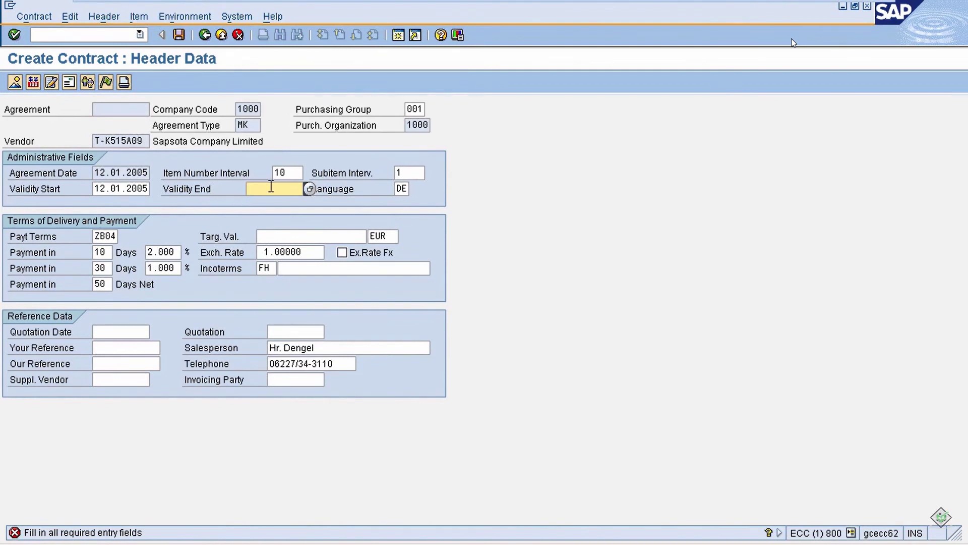
- Set the contract's validity end to 12.01.2006 and continue to the item overview
click(290, 192)
click(283, 202)
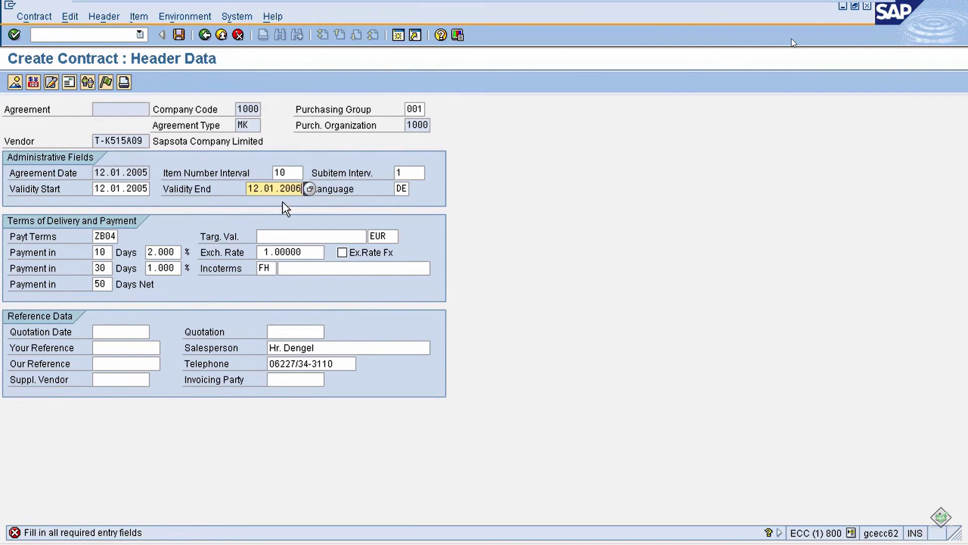
click(103, 186)
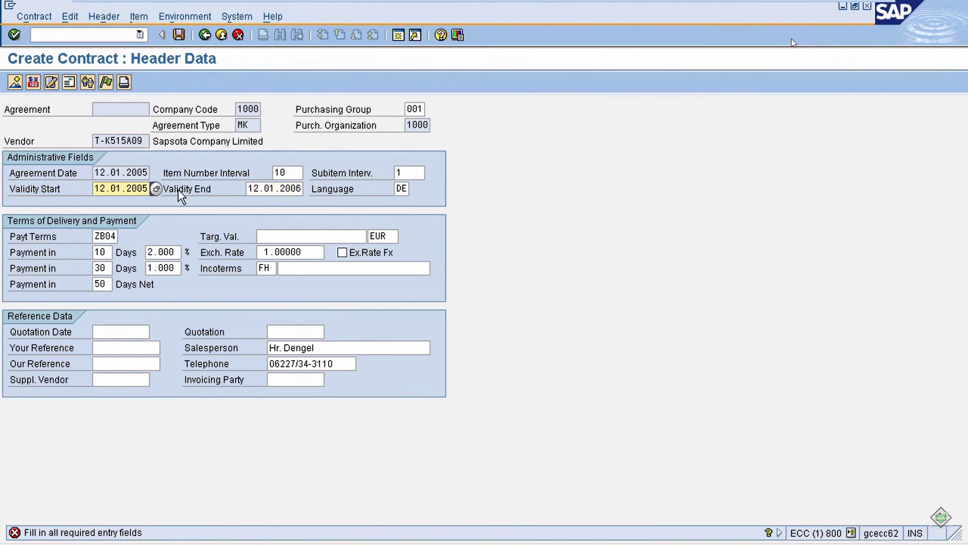
click(272, 187)
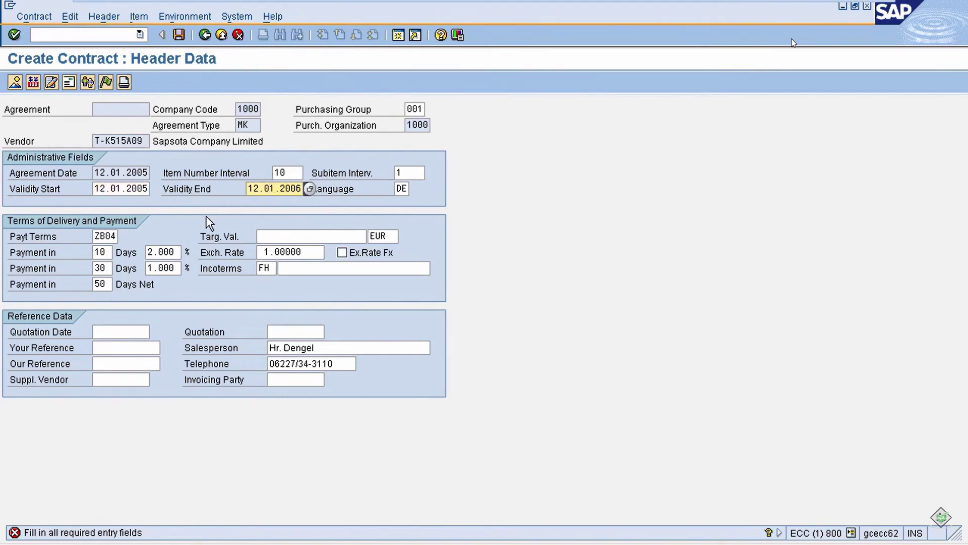
key(Return)
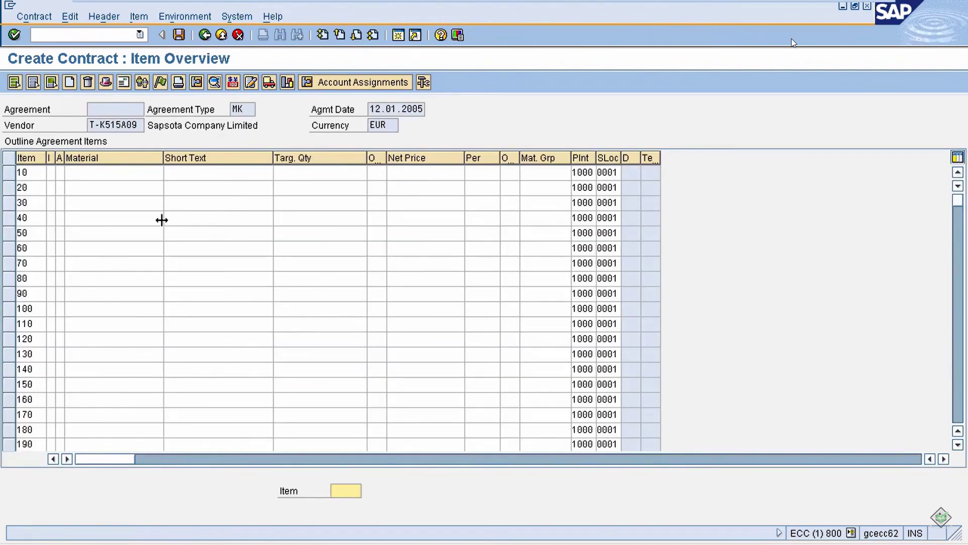
- Fill item 10 with material T-m15a09, target quantity 10 and net price 100, and save the contract
click(120, 172)
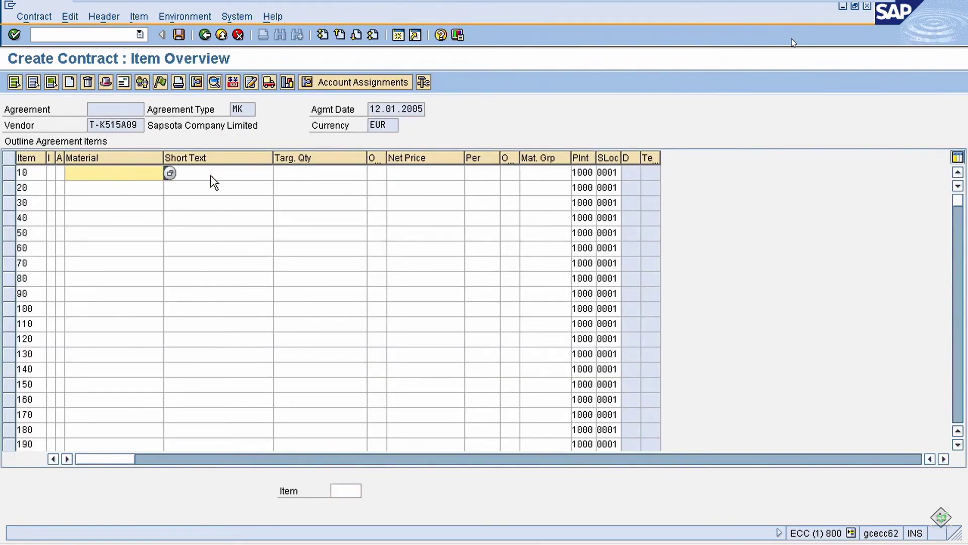
click(328, 177)
click(427, 174)
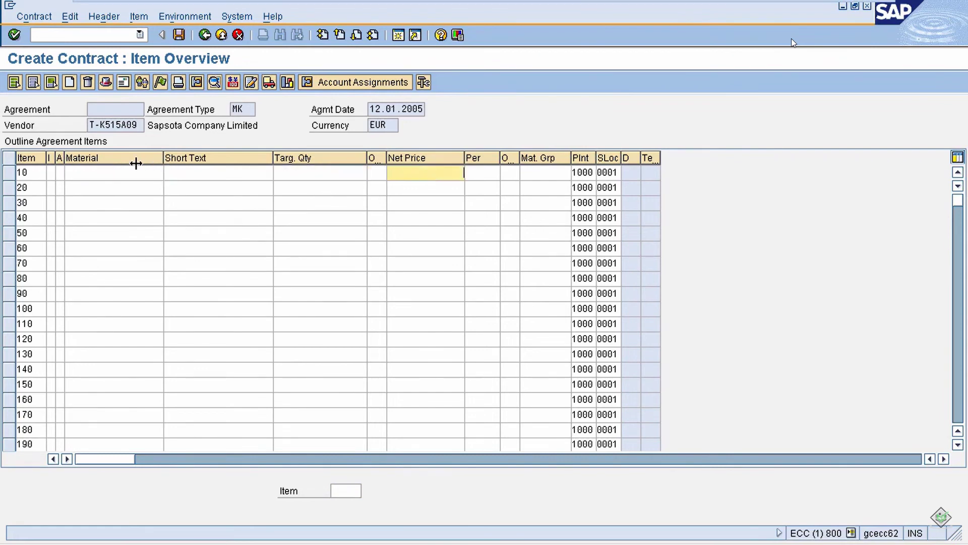
click(106, 169)
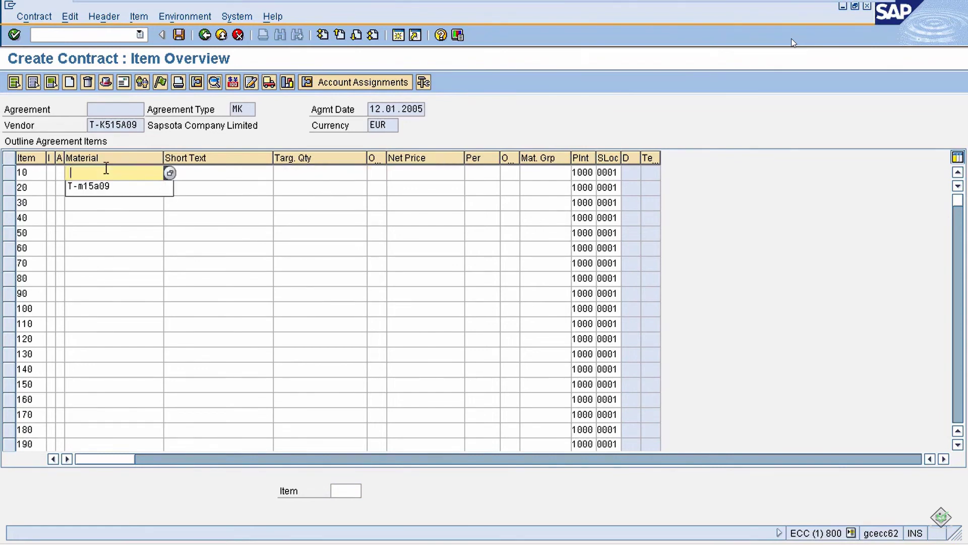
click(92, 186)
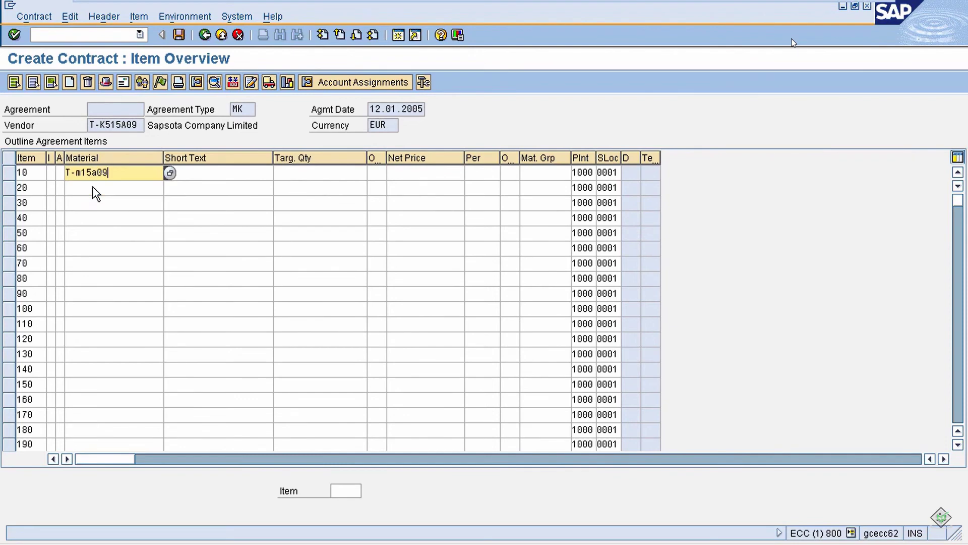
click(308, 172)
click(327, 185)
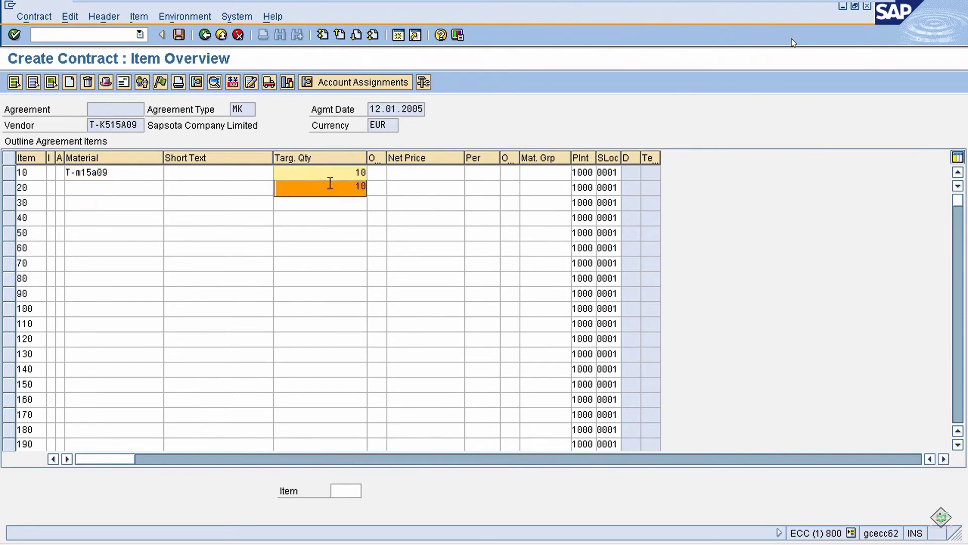
click(438, 172)
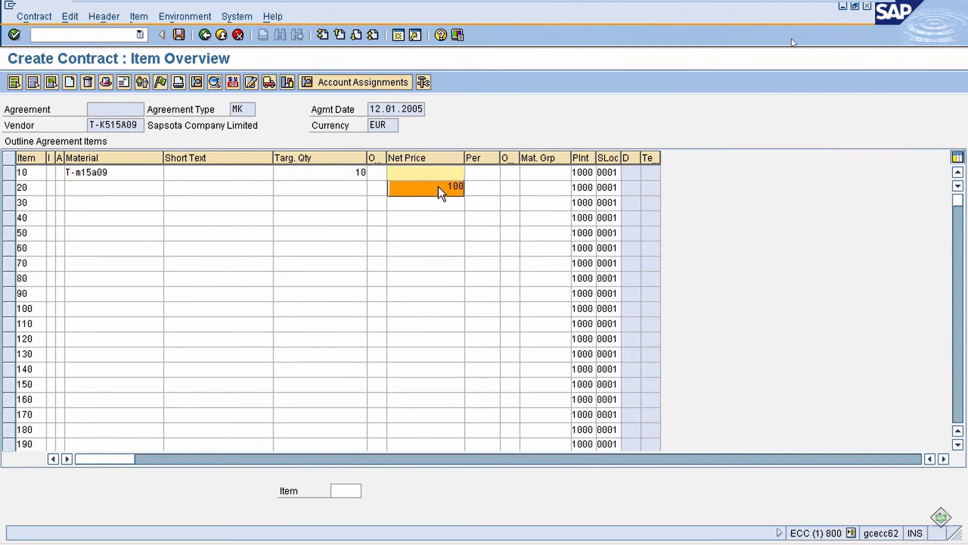
click(437, 186)
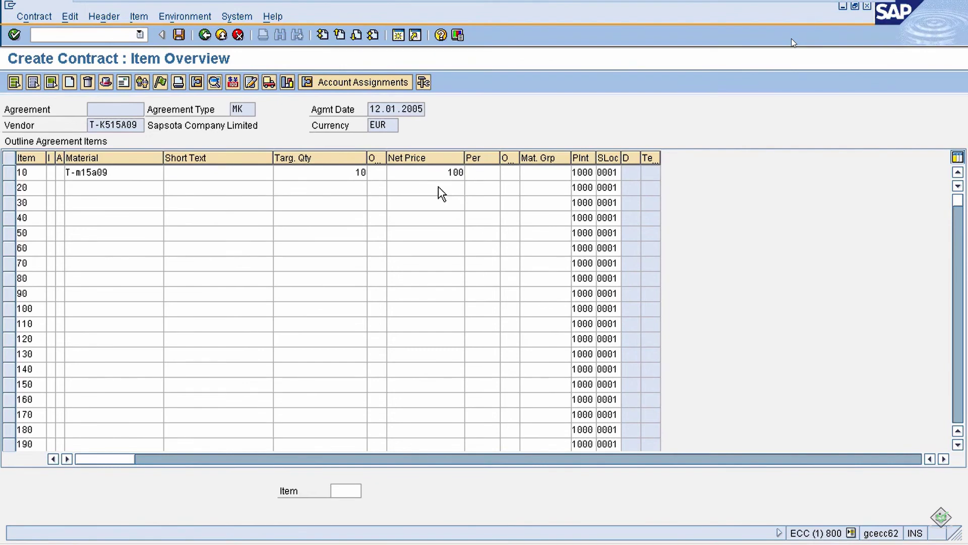
key(Return)
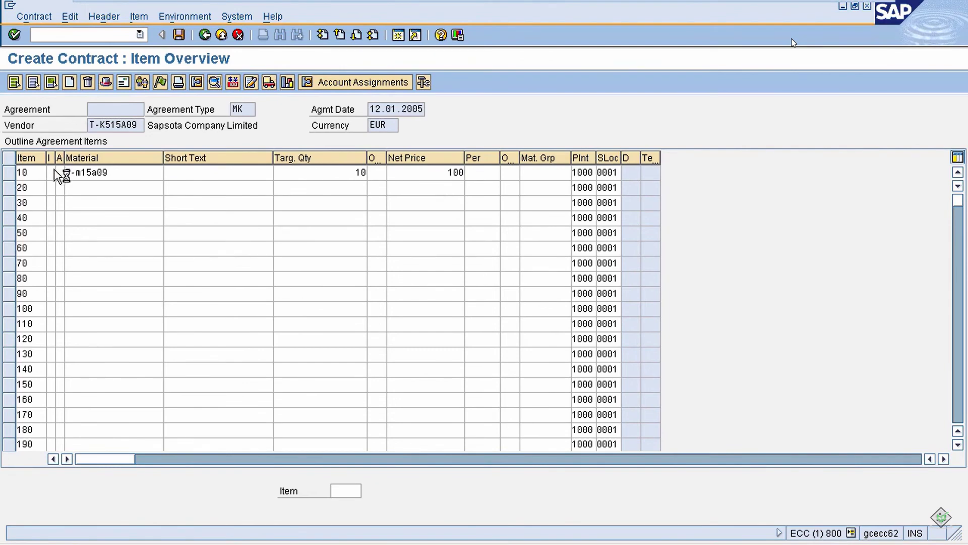
click(178, 35)
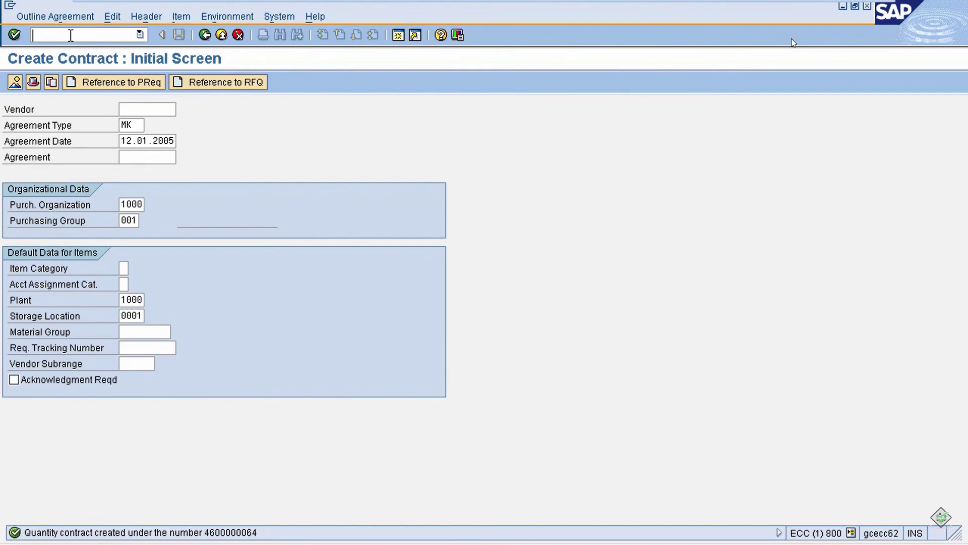
- Display the newly saved contract with transaction ME33K and check its vendor and item data
text(/nme33k)
key(Return)
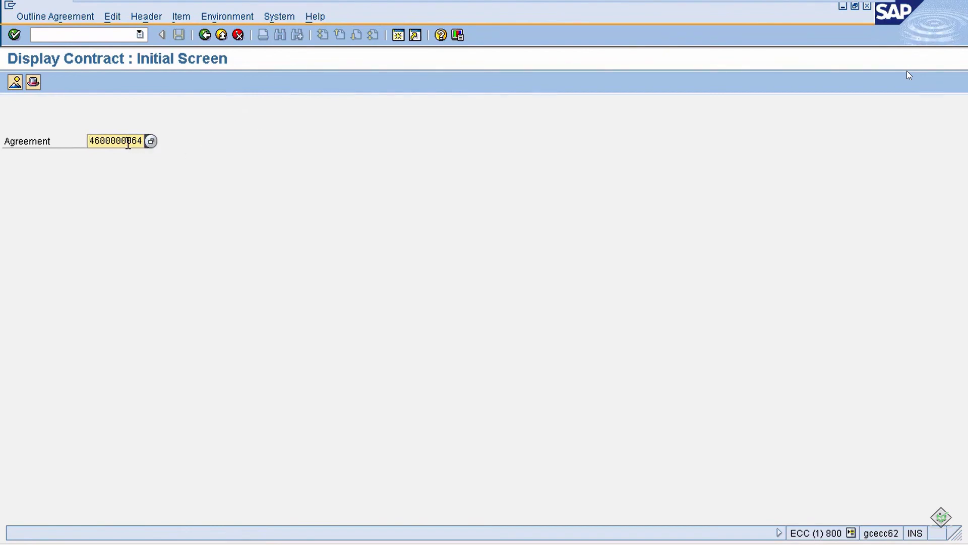
key(Return)
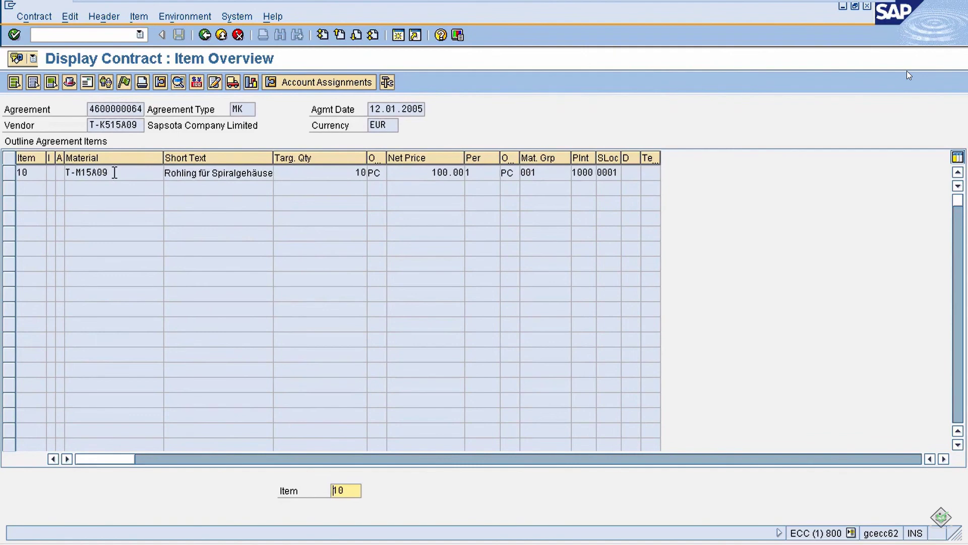
click(151, 125)
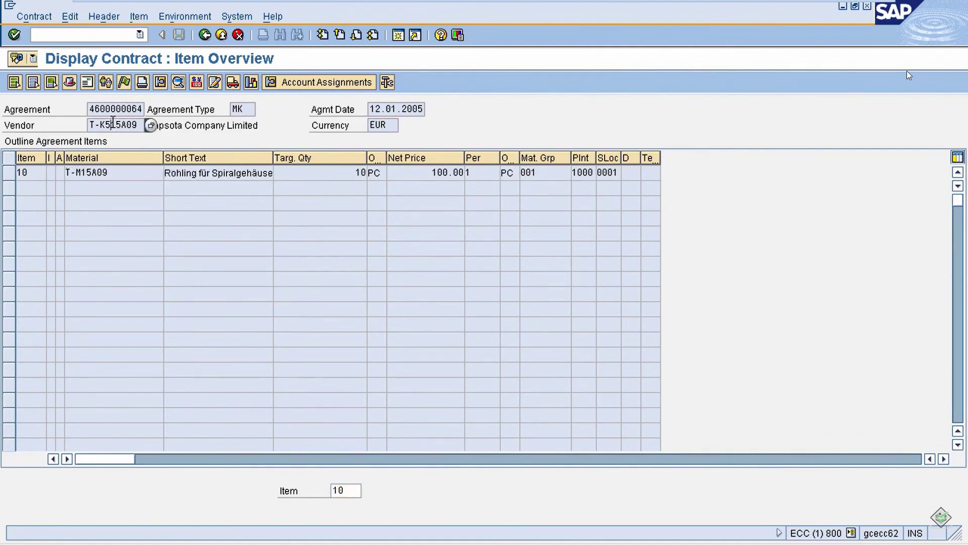